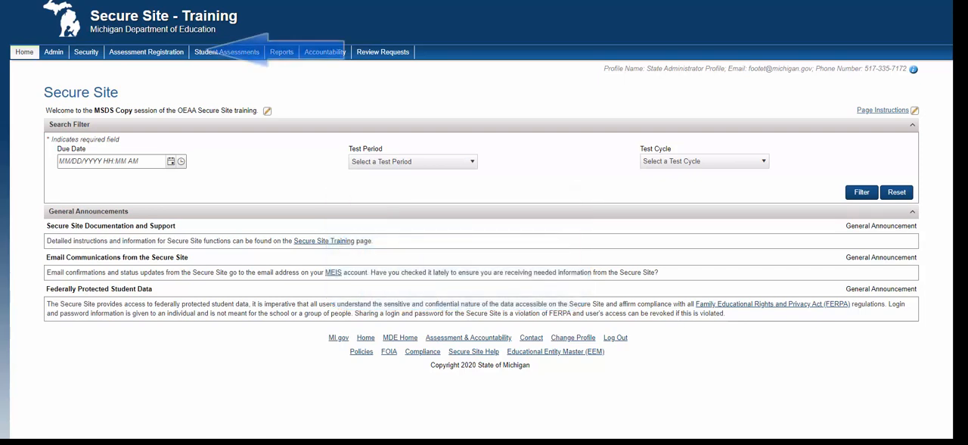
Open the Pre-Id Students page under Assessment Registration and choose MSDS Copy as the Pre-ID method.
left_click(146, 53)
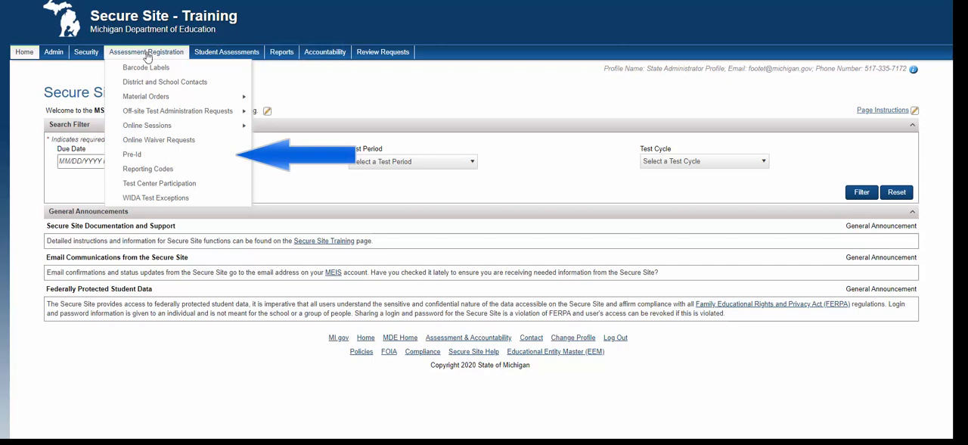
mouse_move(153, 158)
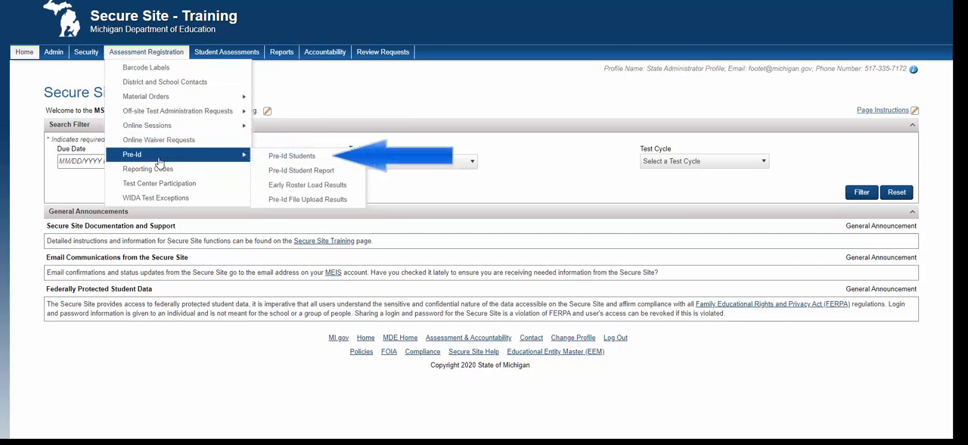
left_click(301, 159)
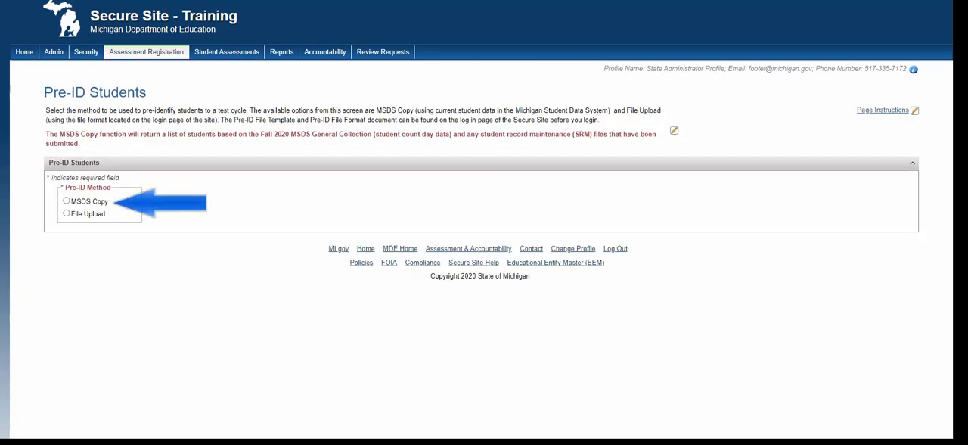
left_click(67, 201)
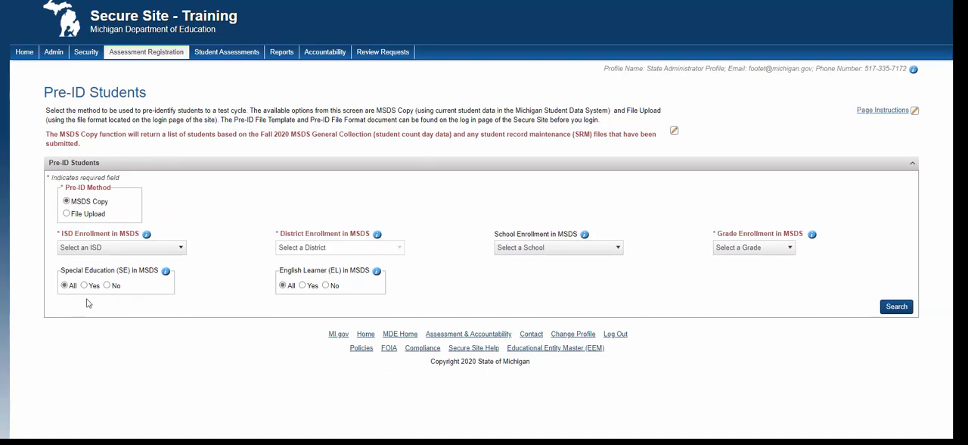
Set the ISD enrollment to Berrien RESA (11000) and the district enrollment to Brandywine Community Schools (11210).
left_click(152, 247)
scroll(121, 105, "down", 1)
left_click(159, 69)
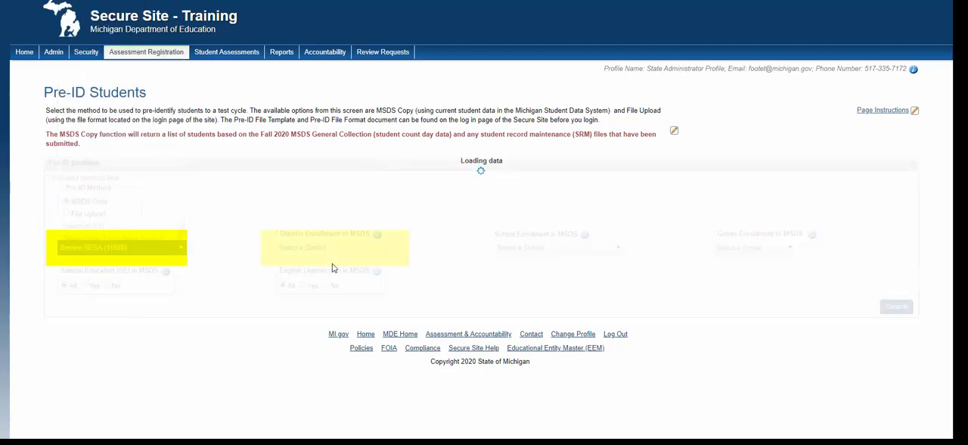
left_click(335, 248)
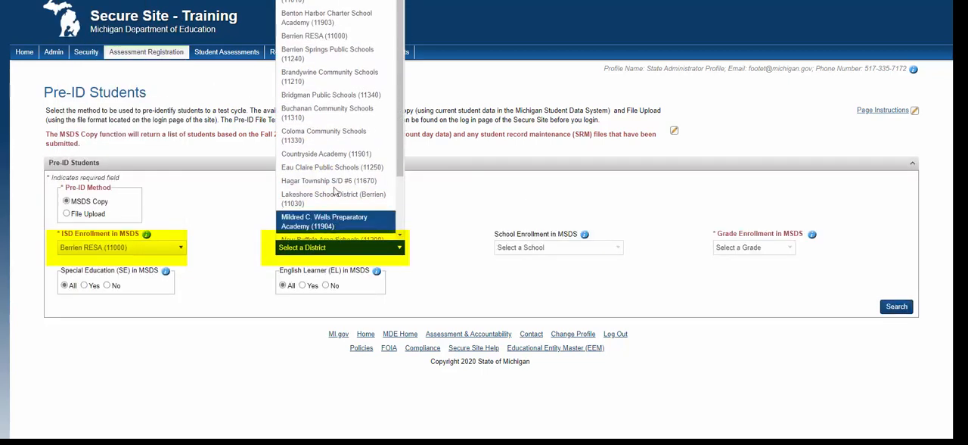
left_click(326, 75)
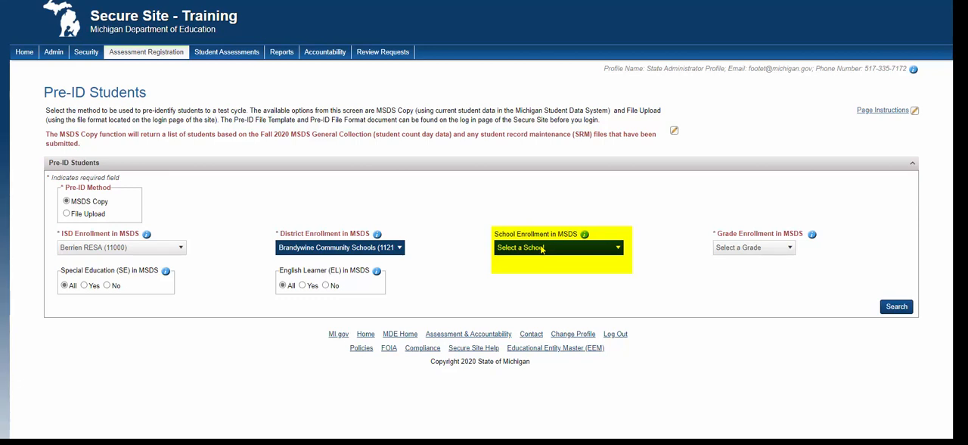
Set the school enrollment to Brandywine Elementary School (00386) and the grade to 03, and search for matching students.
left_click(542, 247)
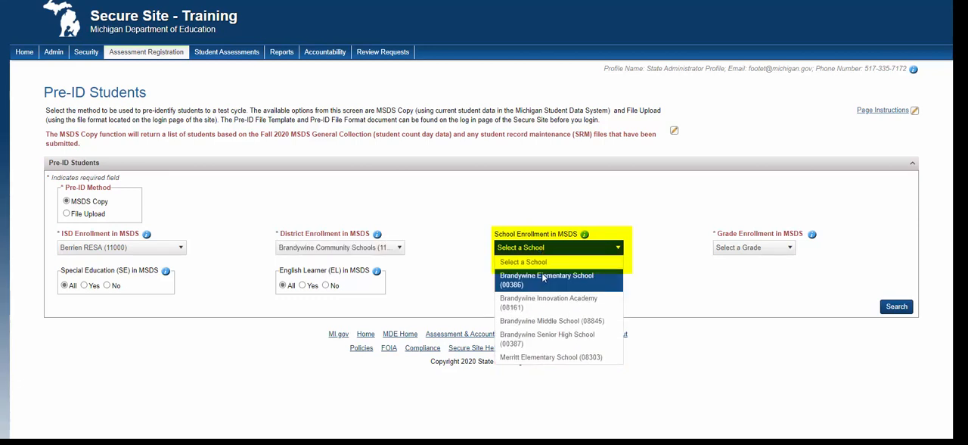
left_click(543, 277)
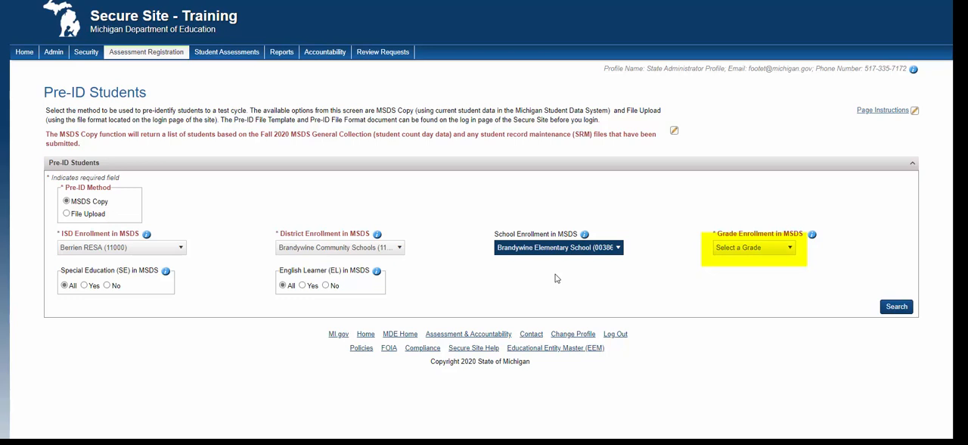
left_click(721, 253)
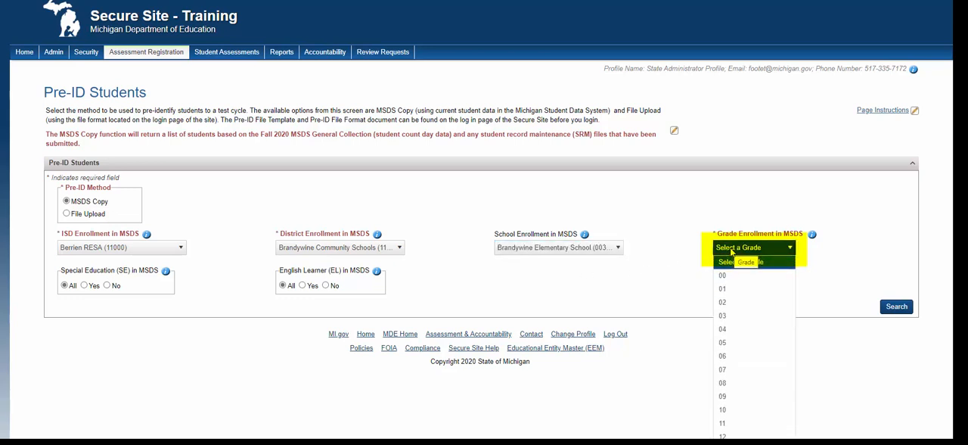
left_click(731, 315)
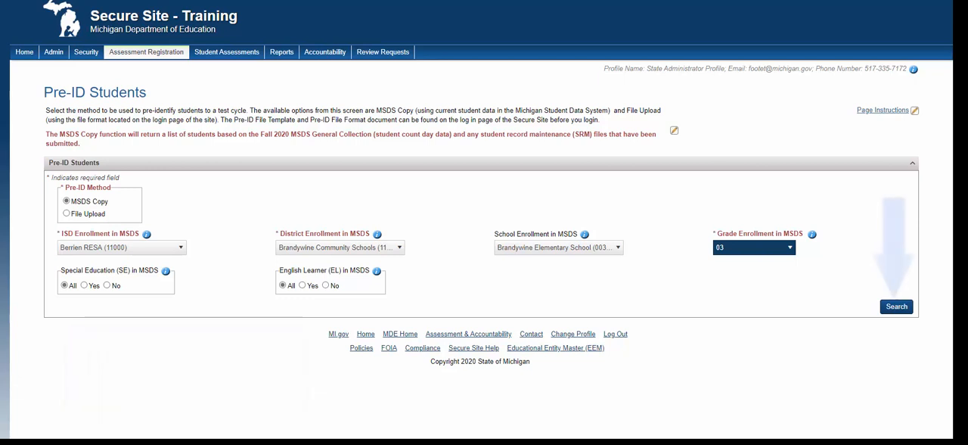
left_click(894, 310)
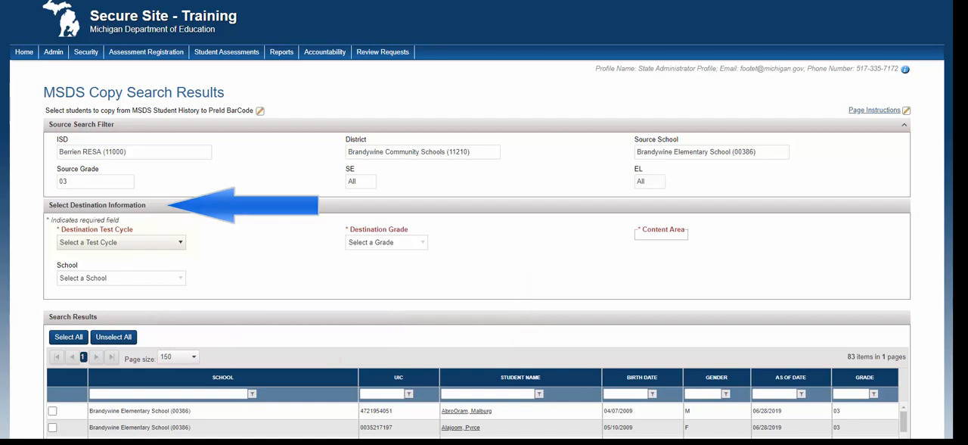
Set the destination to Spring 2020 M-STEP, grade 03 and Brandywine Elementary School (00386), with English Language Arts excluded from the content areas.
left_click(163, 241)
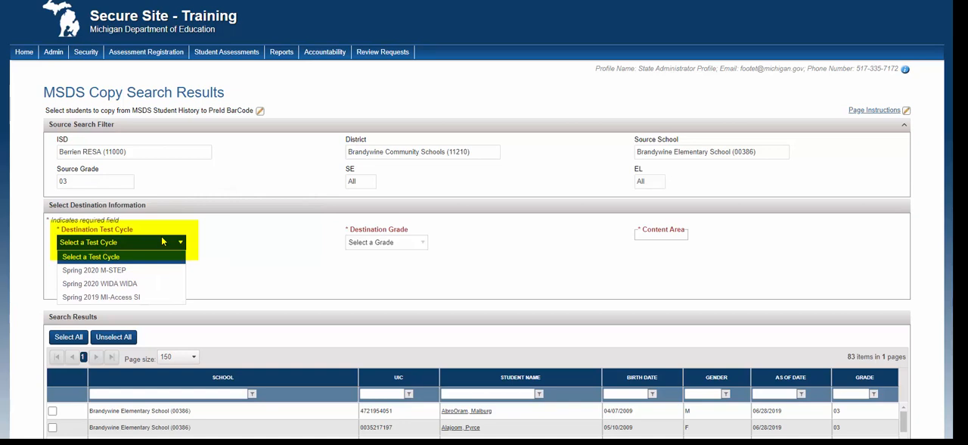
left_click(150, 269)
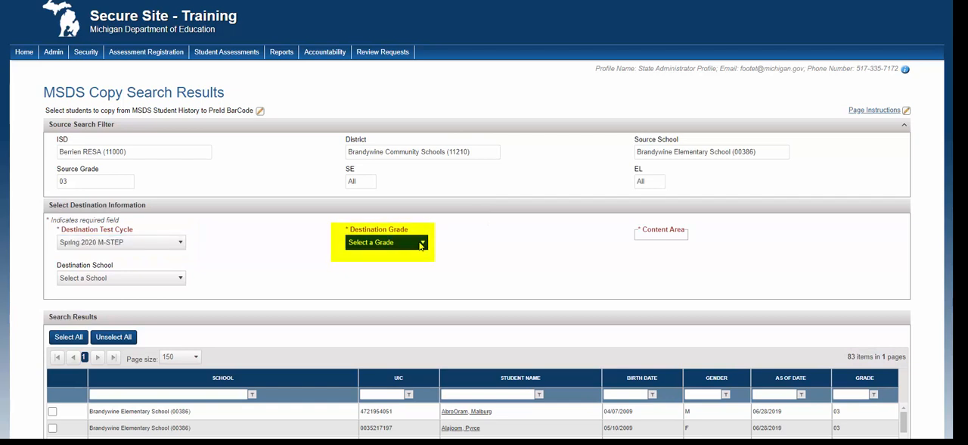
left_click(420, 242)
left_click(362, 275)
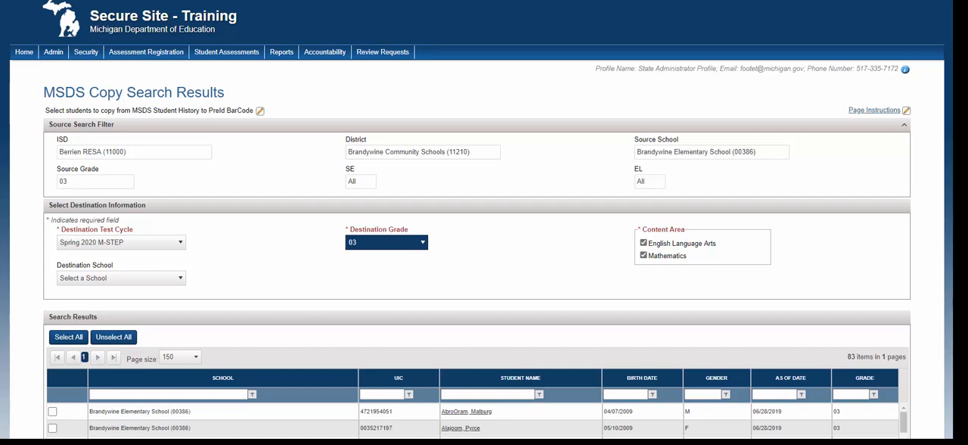
left_click(646, 244)
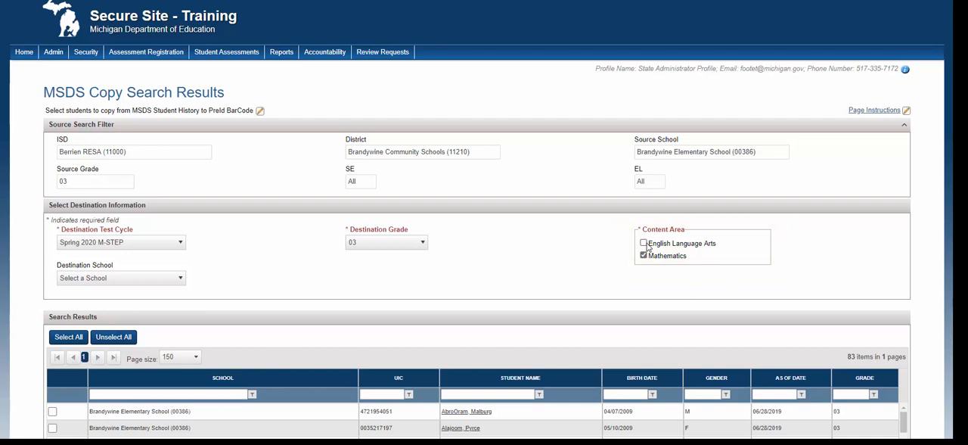
left_click(144, 278)
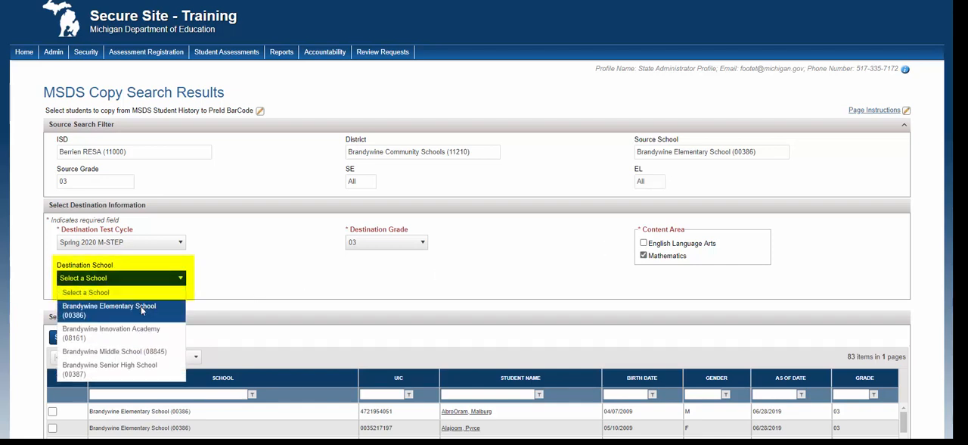
left_click(140, 309)
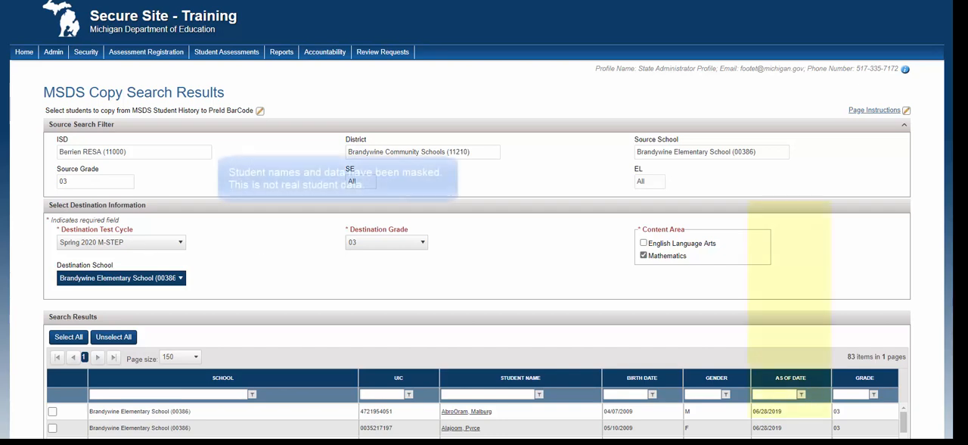
Try the GreaterThan filter on the As Of Date column of the student search results.
scroll(613, 341, "down", 3)
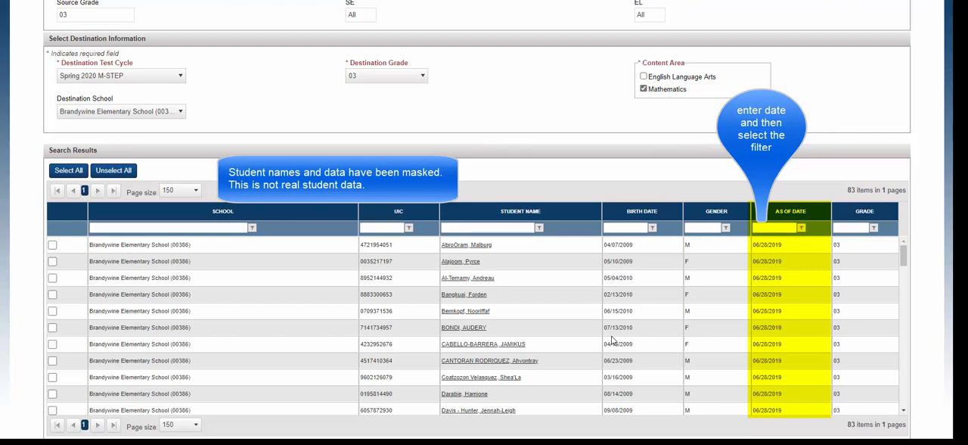
left_click(801, 228)
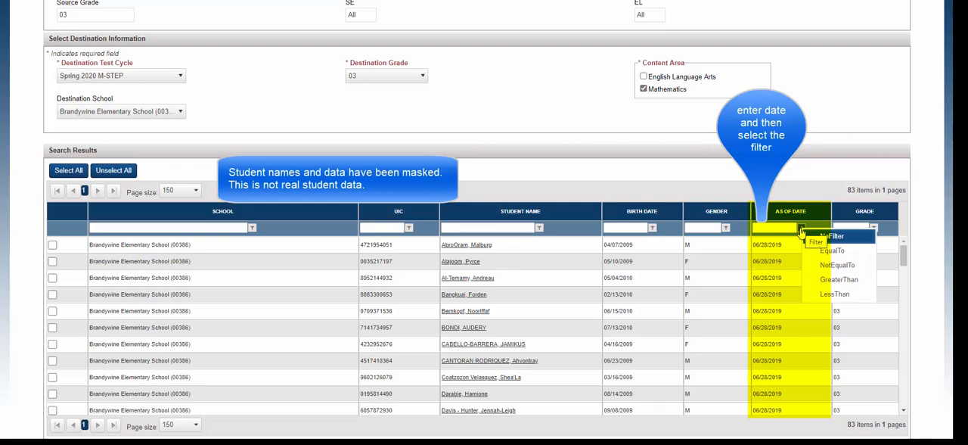
left_click(825, 280)
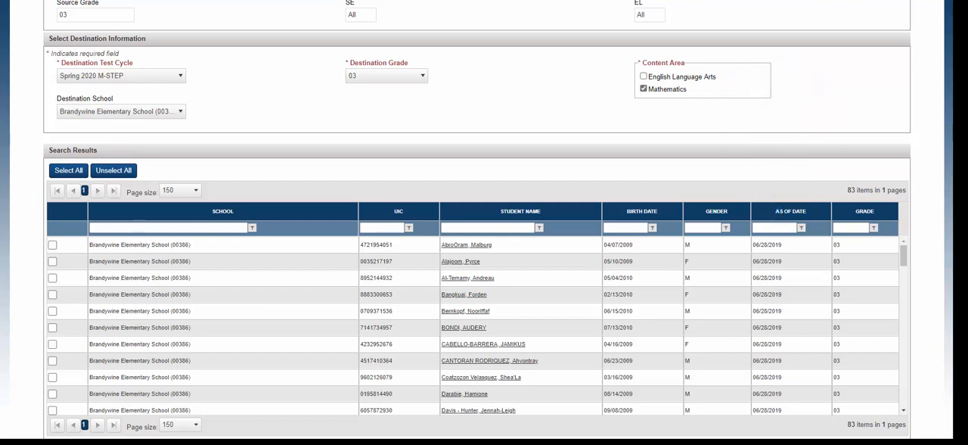
Select the first two students in the search results, submit the MSDS copy and dismiss the completion message.
left_click(52, 244)
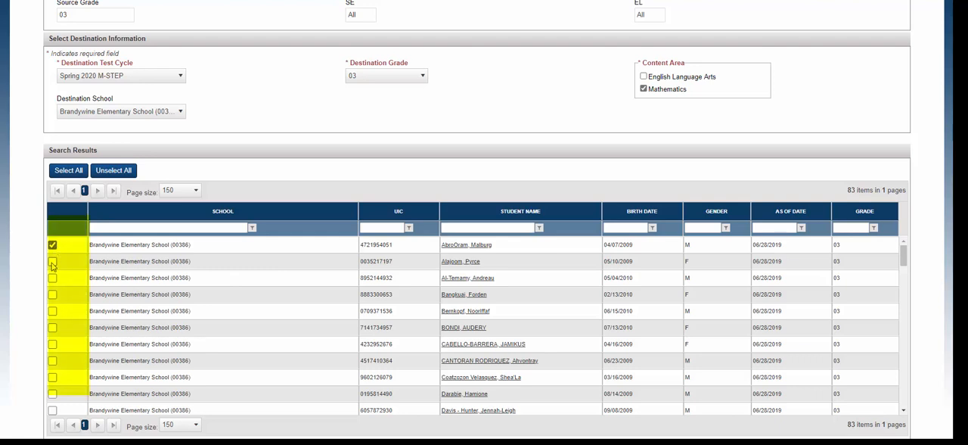
left_click(52, 262)
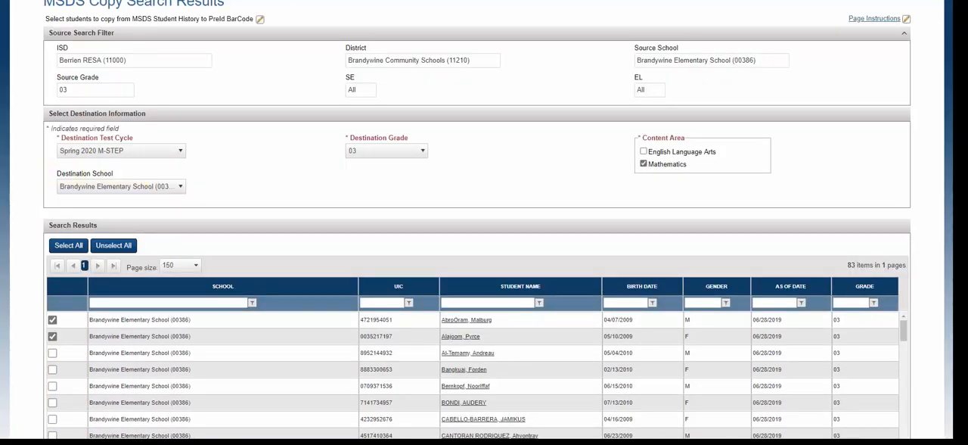
scroll(476, 219, "down", 1)
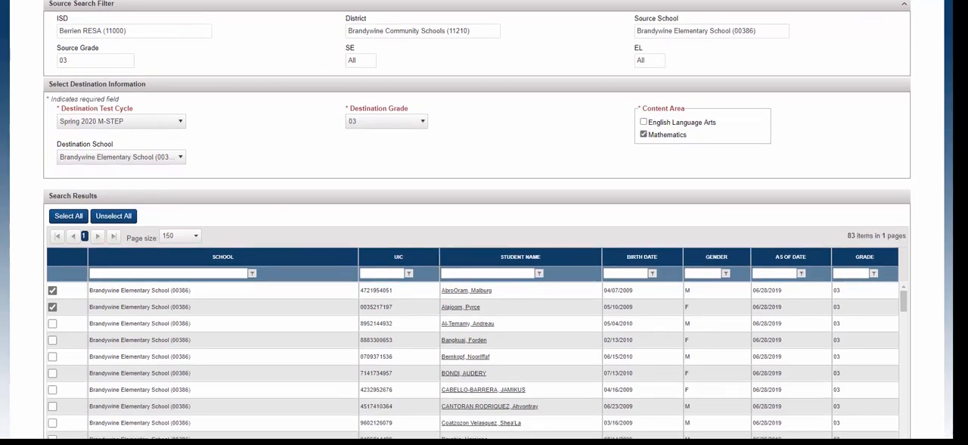
scroll(918, 420, "down", 3)
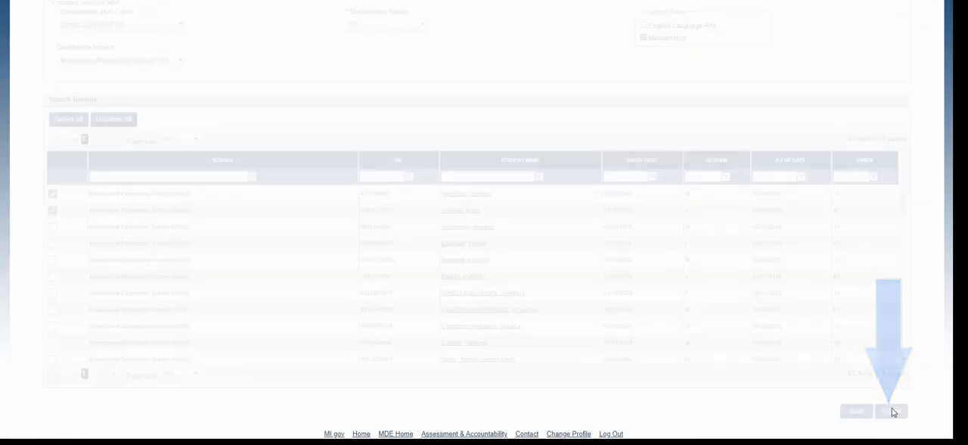
left_click(891, 411)
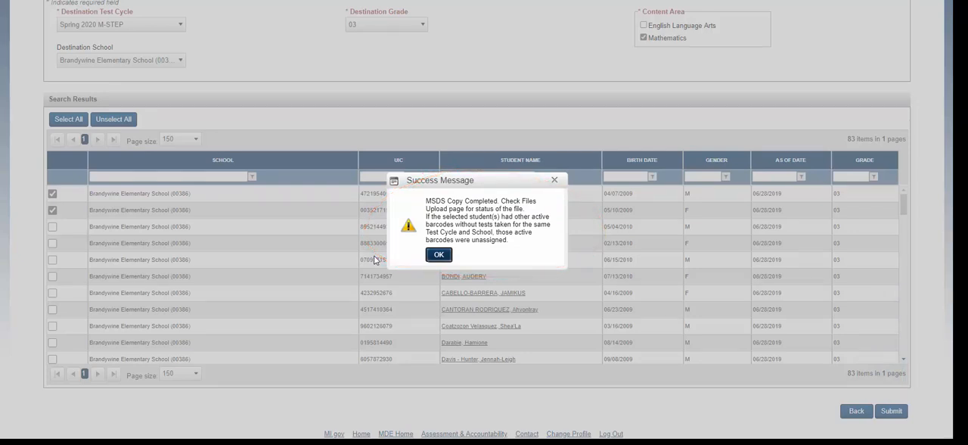
left_click(439, 255)
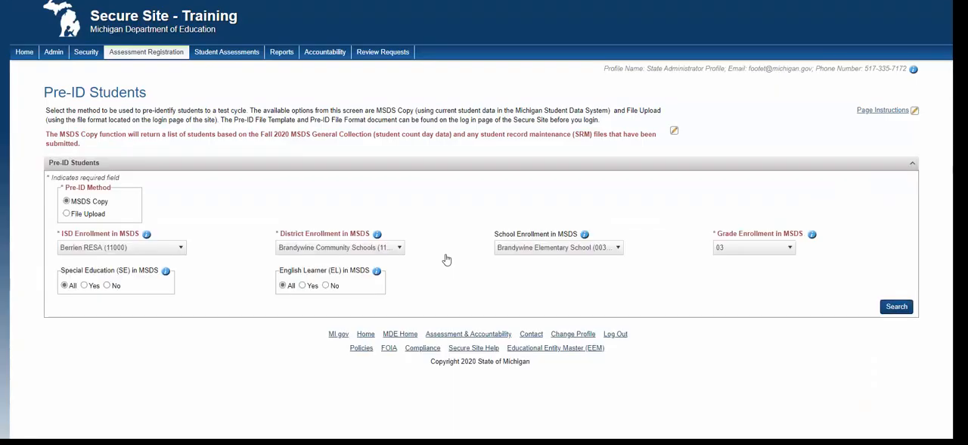
Open the Pre-Id File Upload Results page under Assessment Registration.
mouse_move(151, 53)
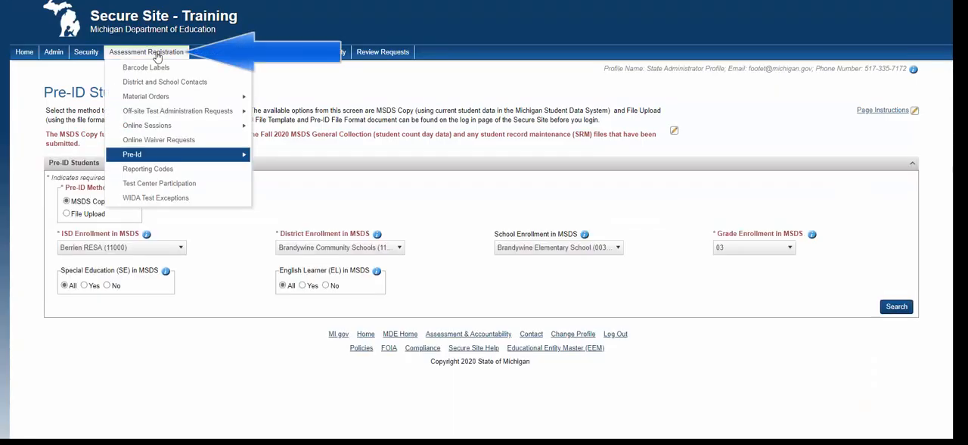
mouse_move(144, 156)
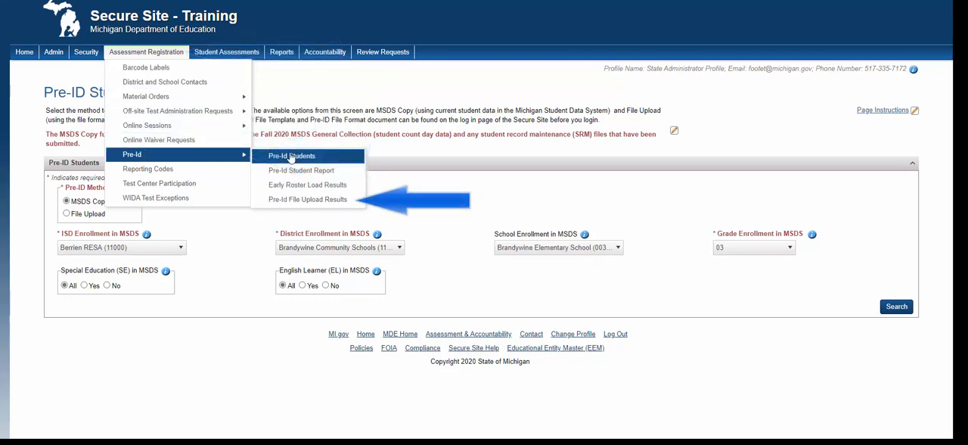
left_click(283, 200)
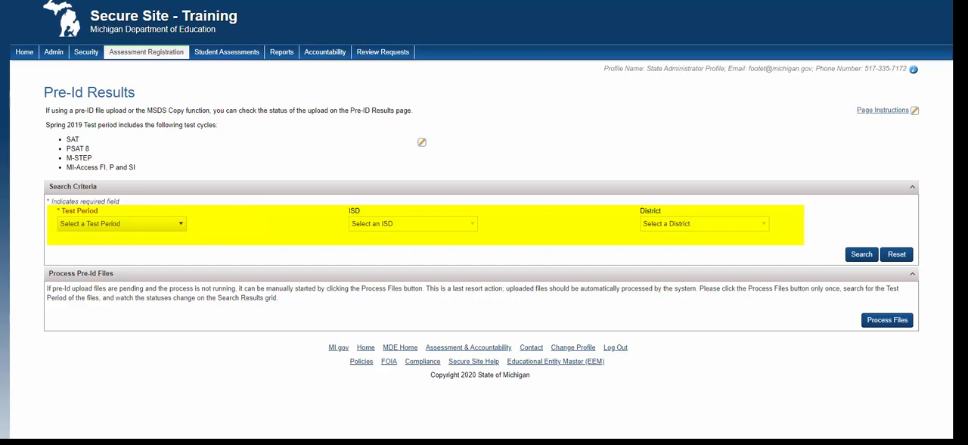
Search the Pre-Id results for test period Spring 2020, ISD Berrien RESA (11000) and district Brandywine Community Schools (11210).
left_click(80, 225)
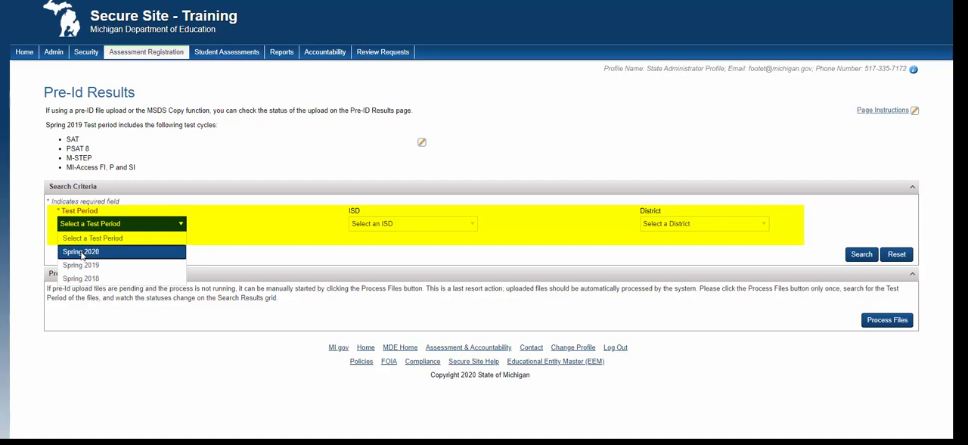
left_click(82, 253)
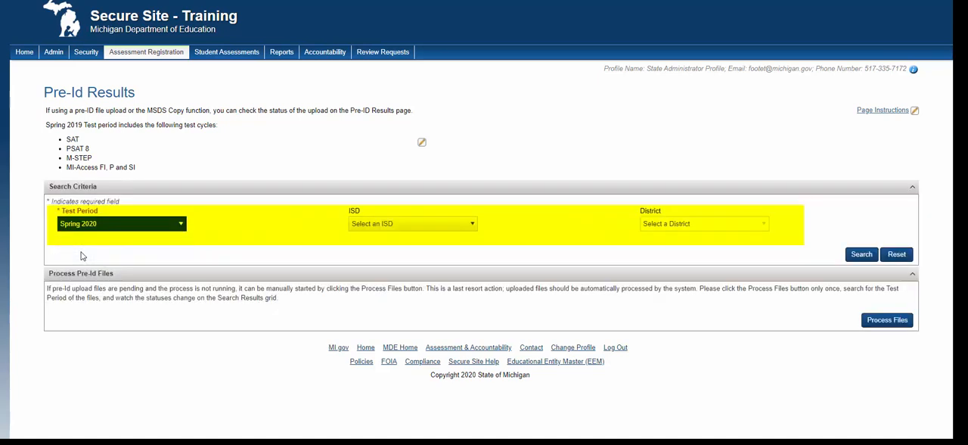
left_click(862, 255)
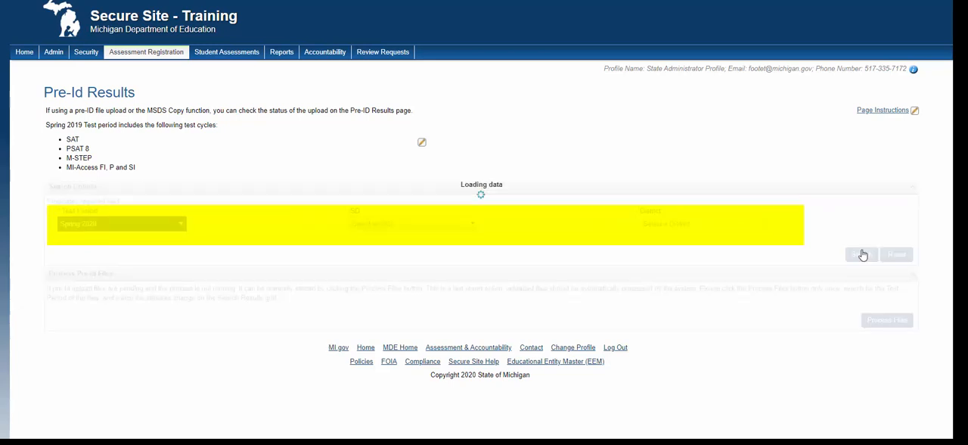
left_click(678, 225)
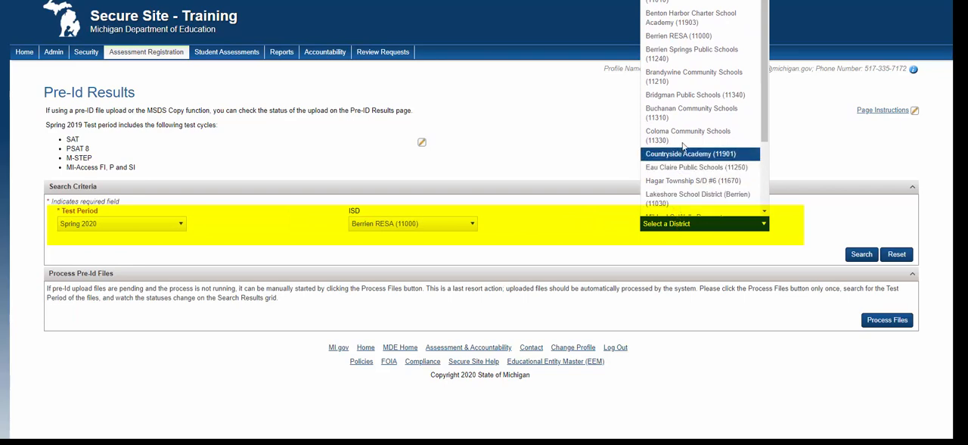
left_click(693, 76)
left_click(862, 255)
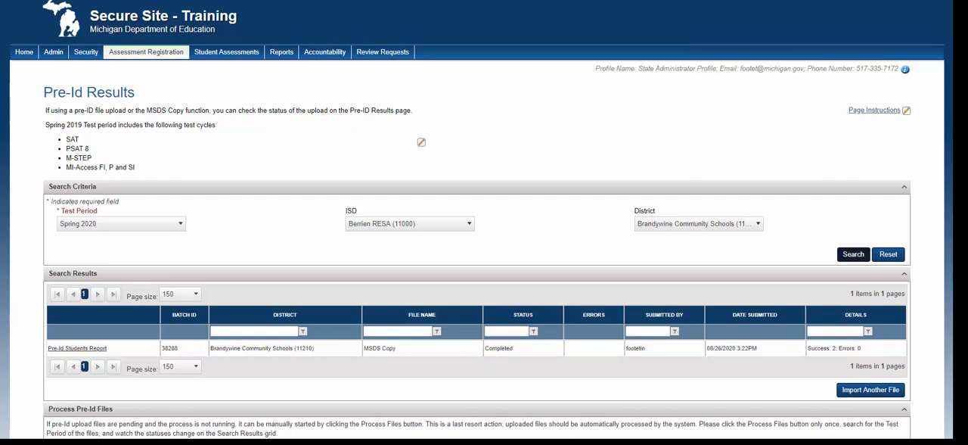
left_click(853, 254)
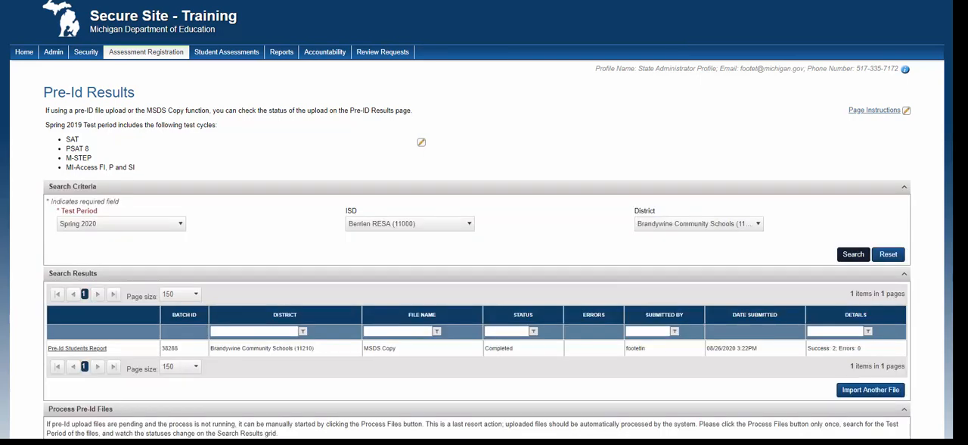